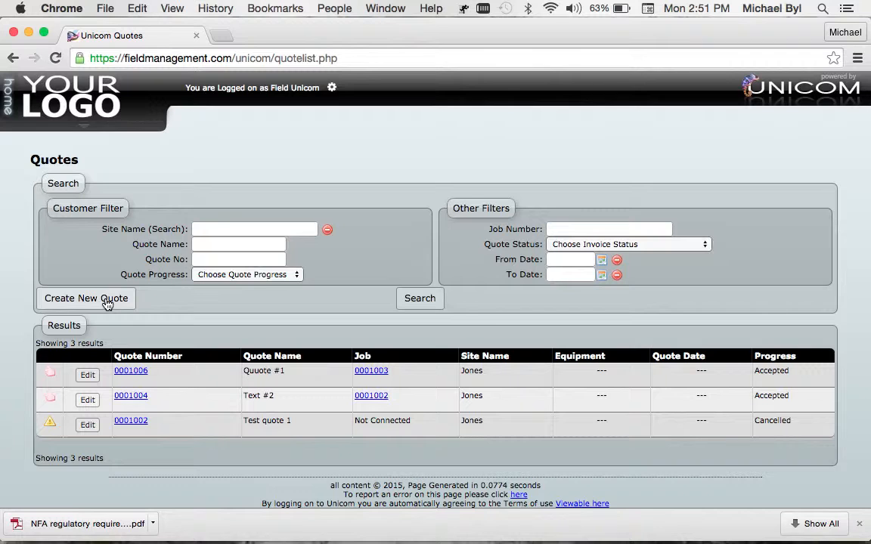
Step: Create a new quote named "Quote #2" and set its type to Quote
left_click(107, 300)
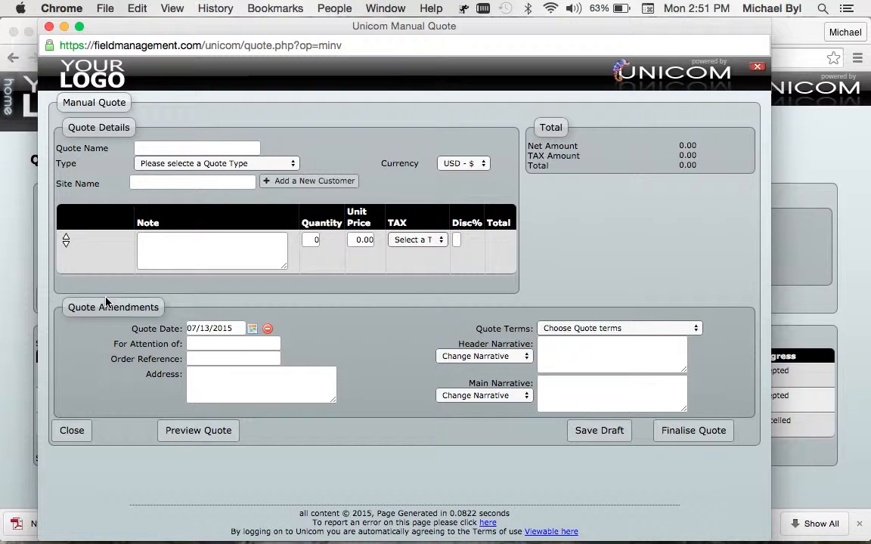
left_click(174, 146)
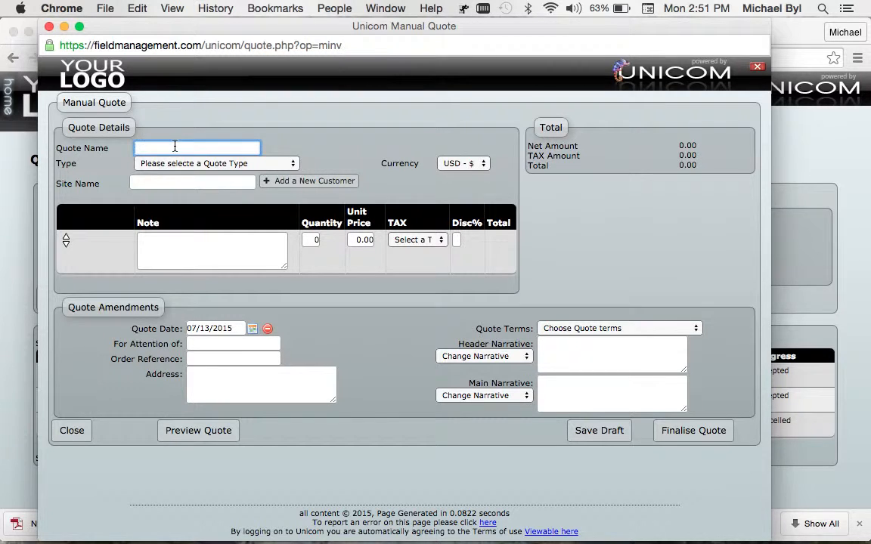
type("Quote #2")
left_click(289, 162)
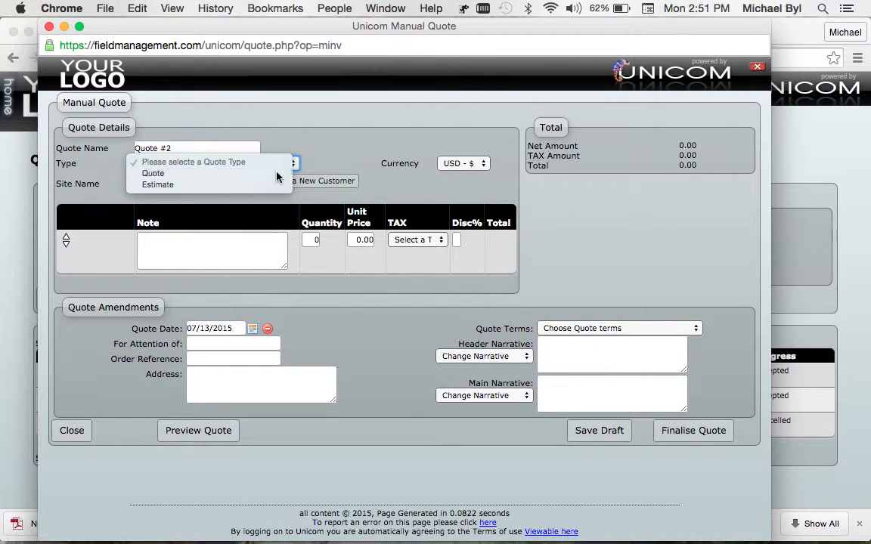
left_click(277, 174)
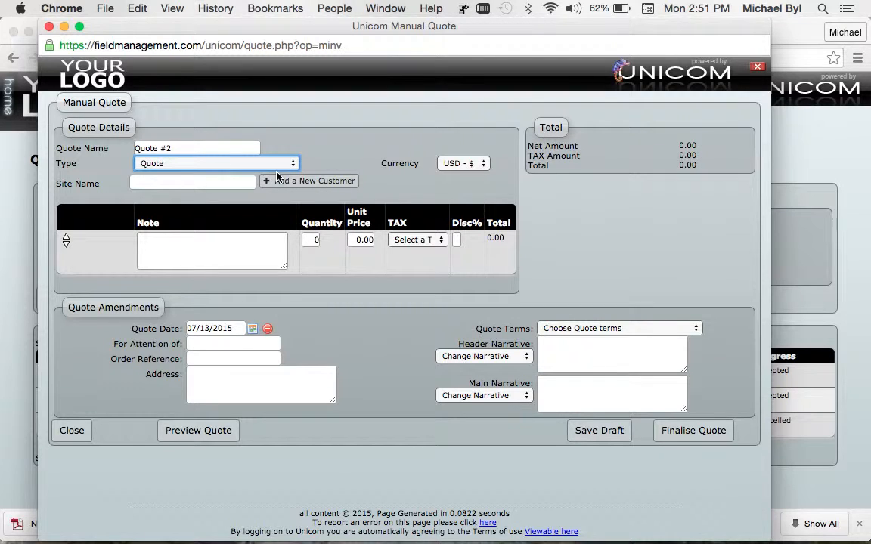
Step: Look up the existing customer by surname and select the matching entry as the quote's site
left_click(229, 182)
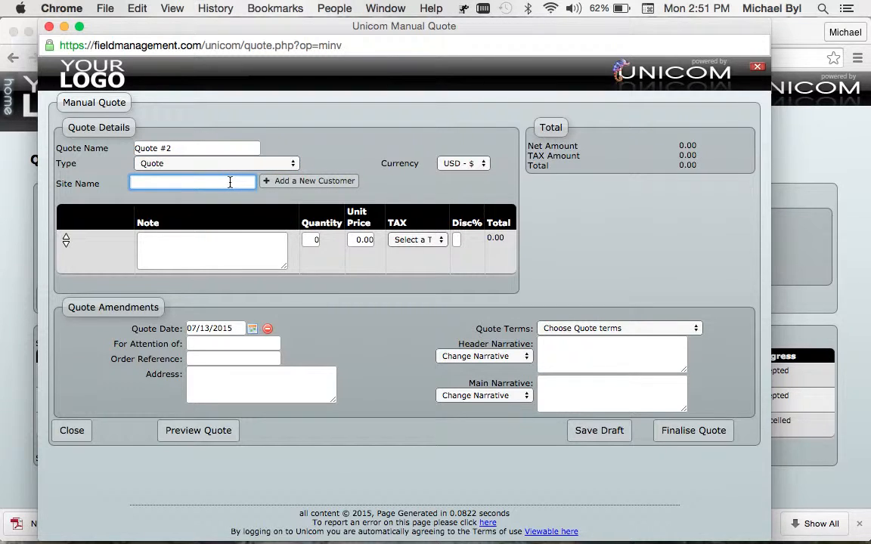
type("Jones")
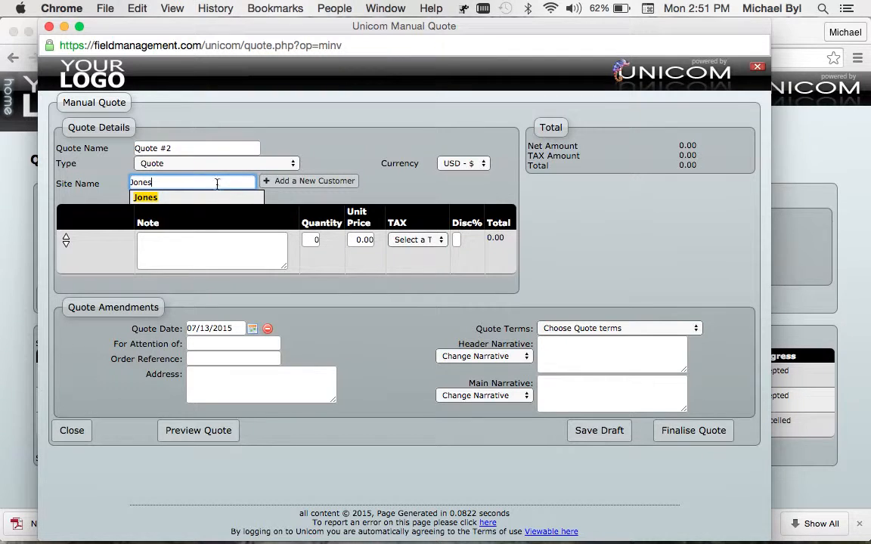
left_click(152, 198)
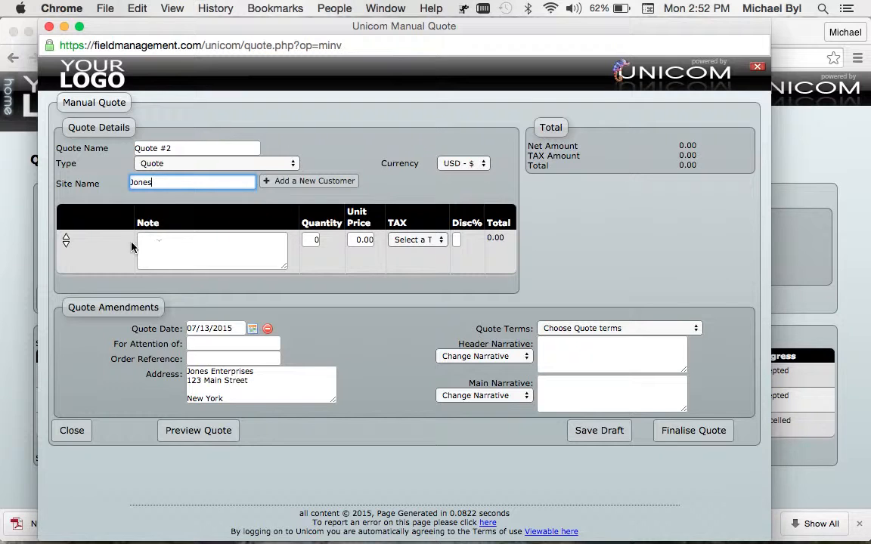
Step: Fill in the first line item with note "Service Estimate", quantity 1, unit price 100.00 and 8% Sales Tax
left_click(163, 240)
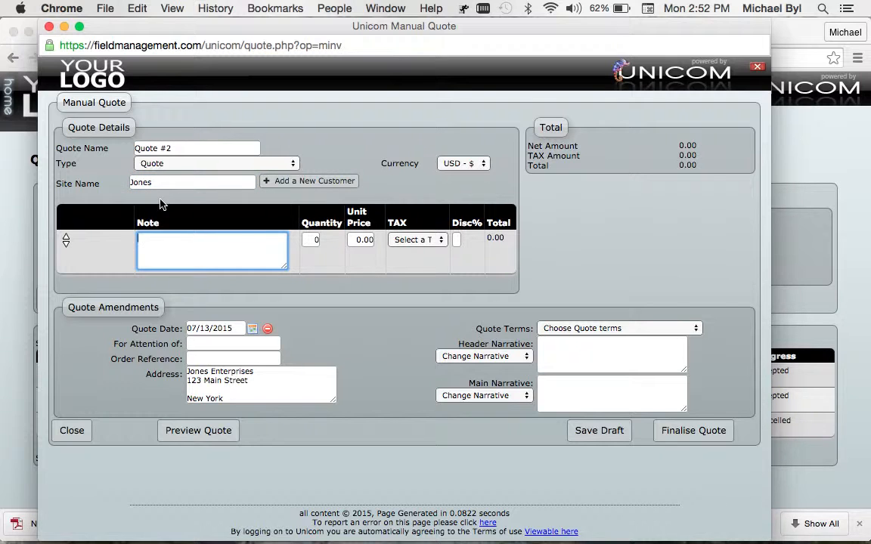
type("Service Estimate")
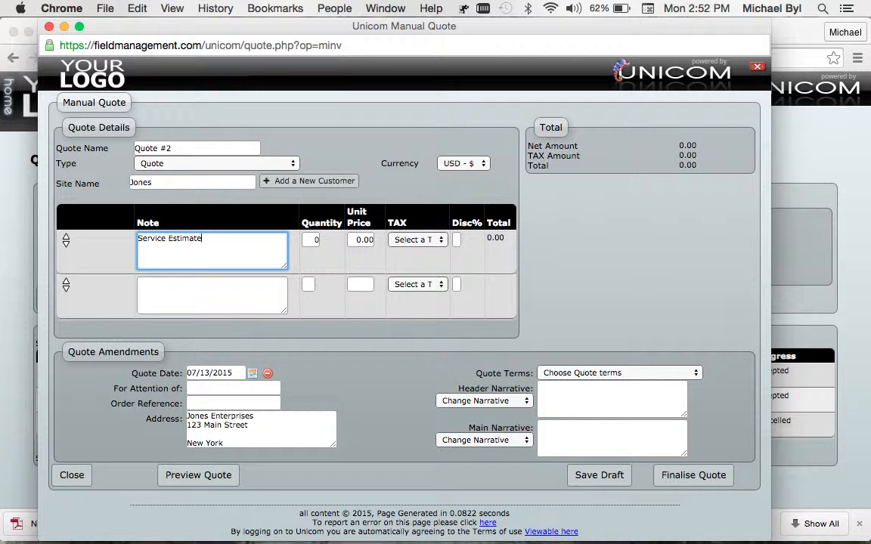
left_click(316, 239)
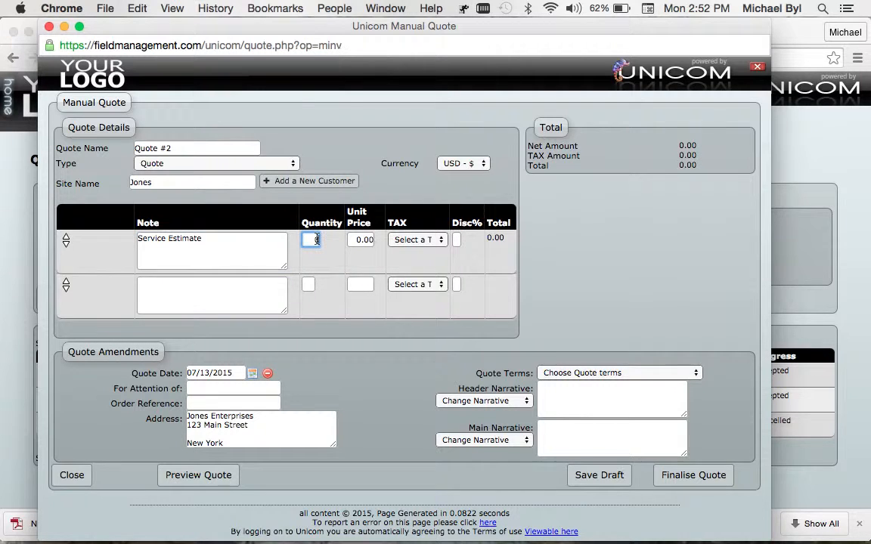
type("1")
left_click(358, 240)
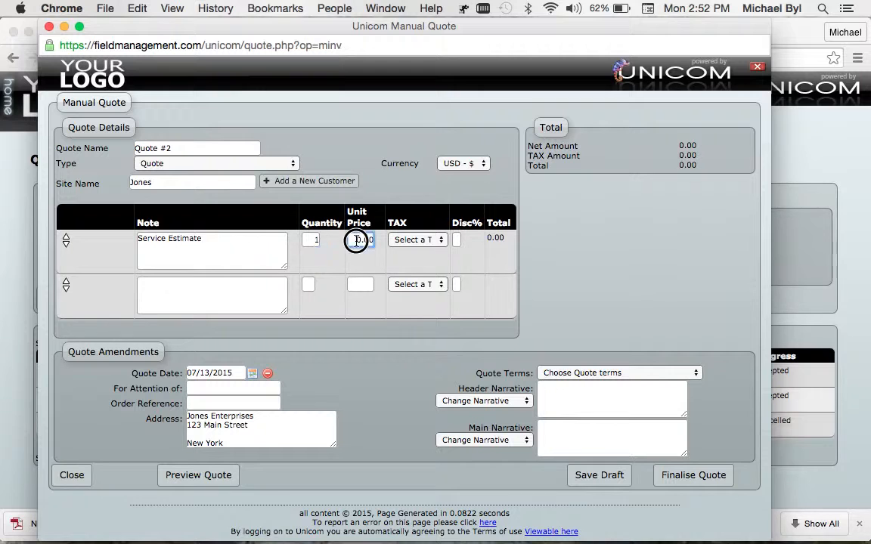
type("10")
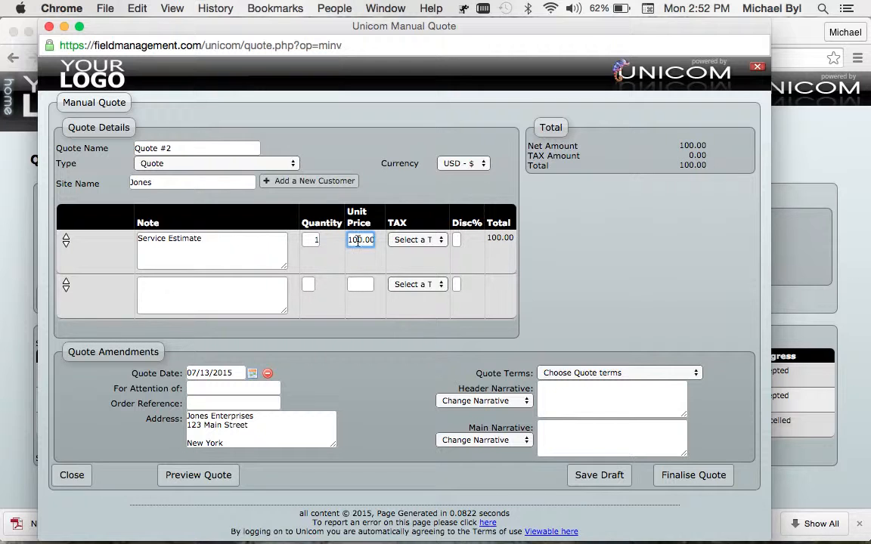
left_click(442, 242)
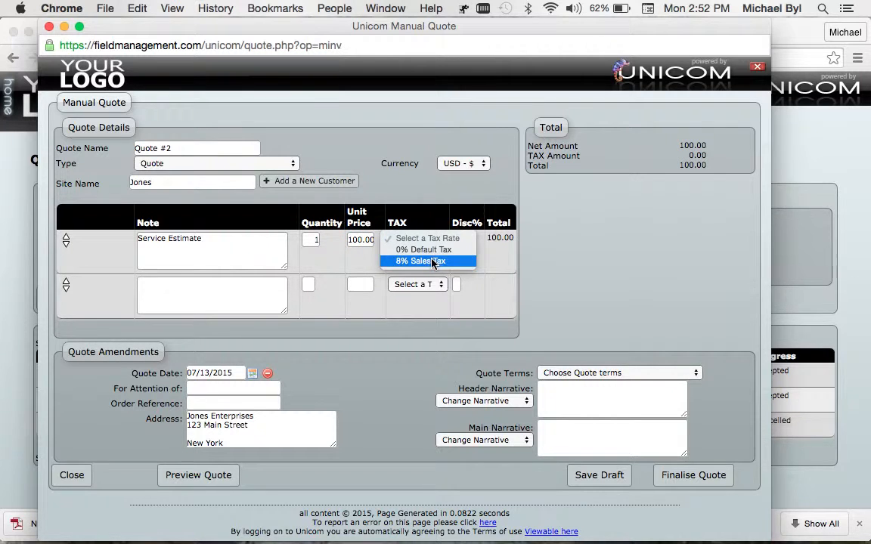
left_click(432, 261)
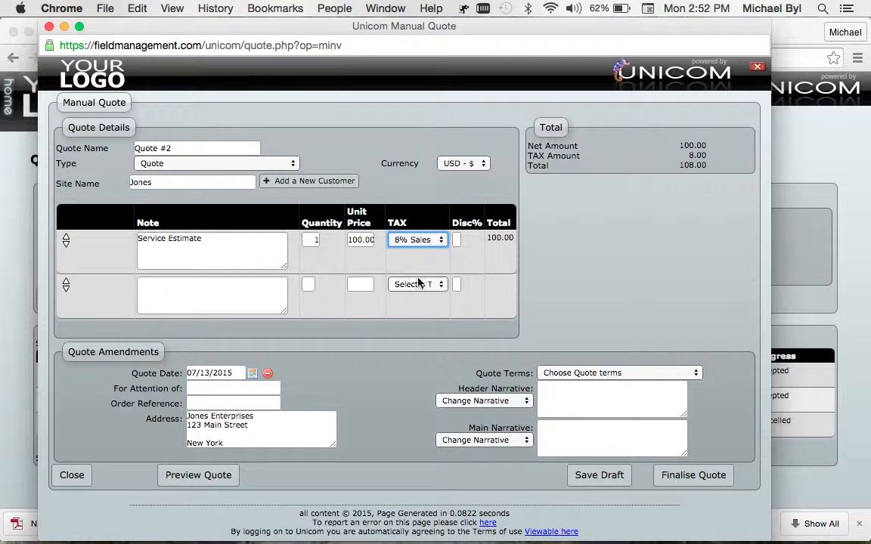
Step: Enter the customer contact's name for attention and set the quote terms to Valid for 30 Days
left_click(252, 390)
type("Mr. Jones")
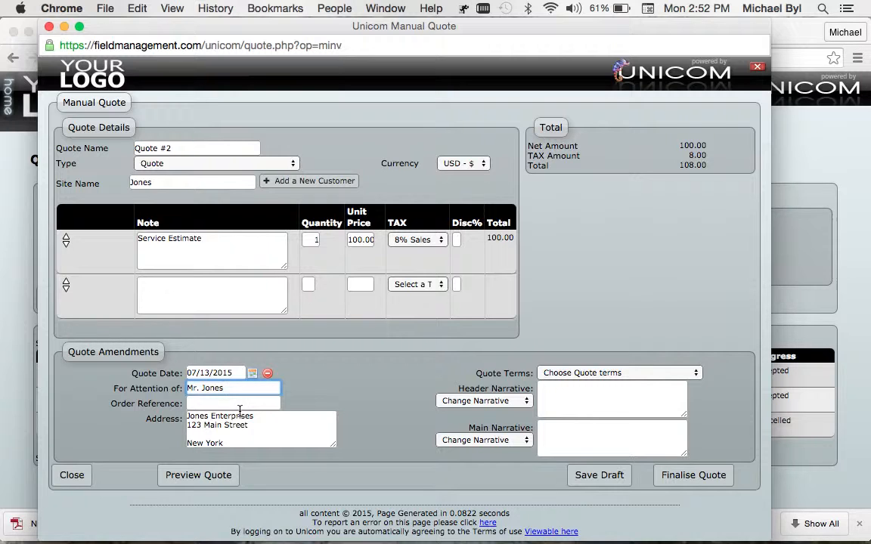
left_click(695, 371)
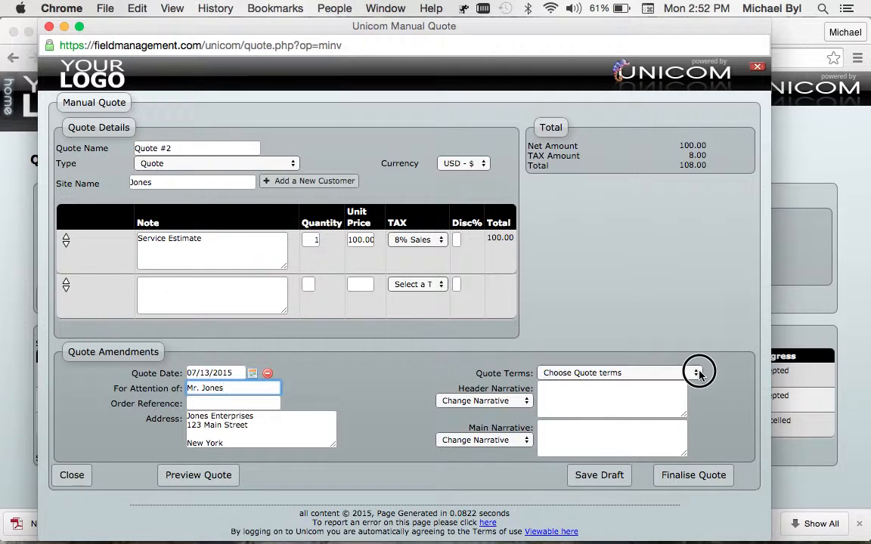
left_click(682, 384)
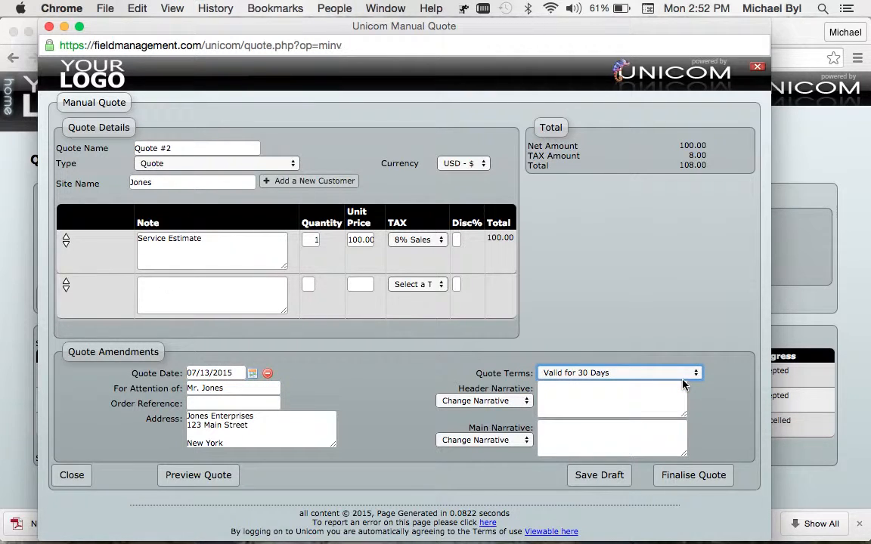
Step: Enter "Service Estimate" as both the header narrative and the main narrative of the quote
left_click(595, 393)
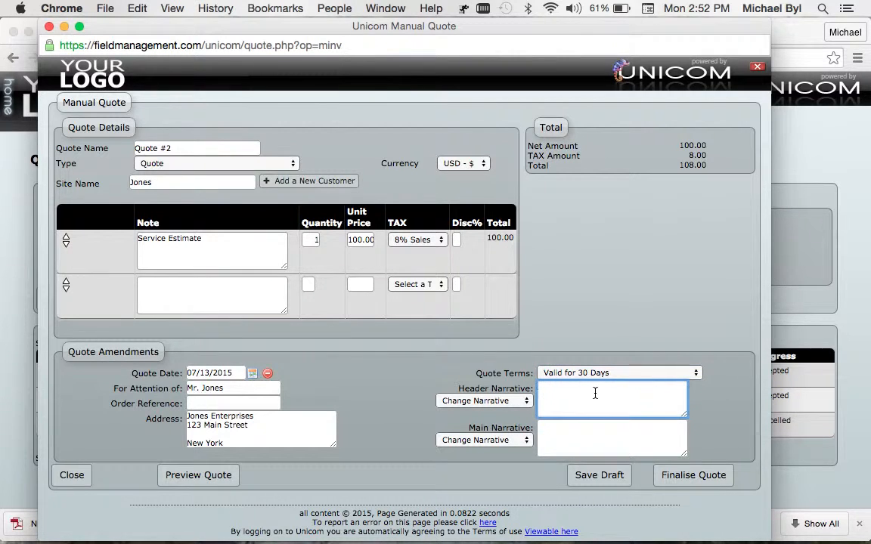
type("Service Estimate")
left_click(597, 423)
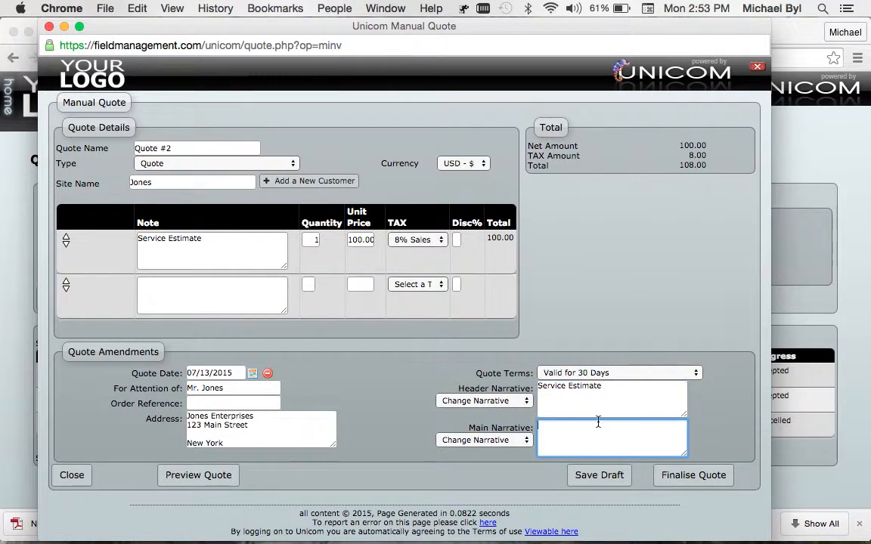
type("Service Estimate")
Step: Preview the completed quote, which saves it as a draft, and finalise it
left_click(199, 475)
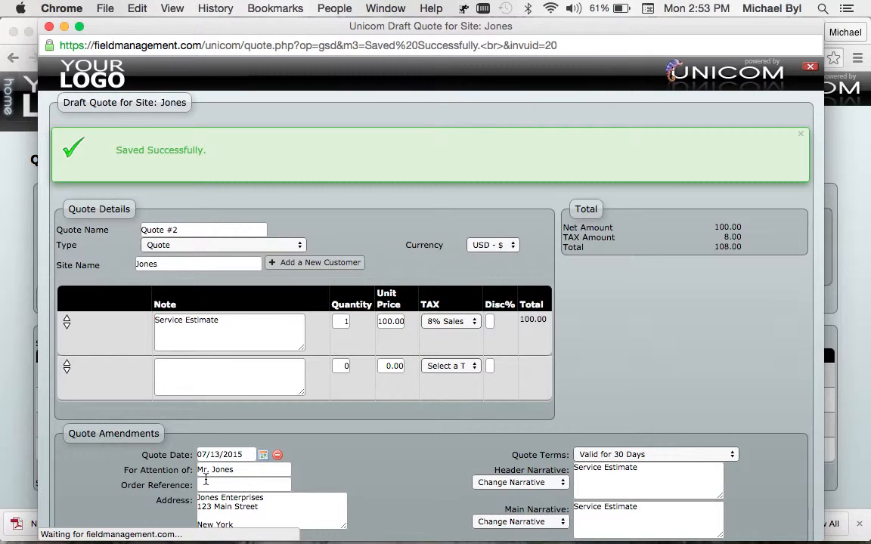
scroll(248, 394, "down", 3)
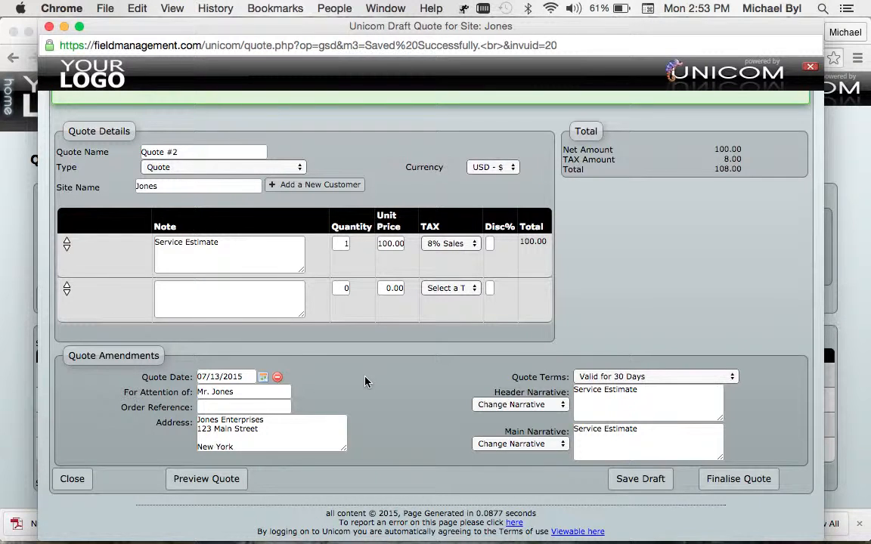
left_click(728, 481)
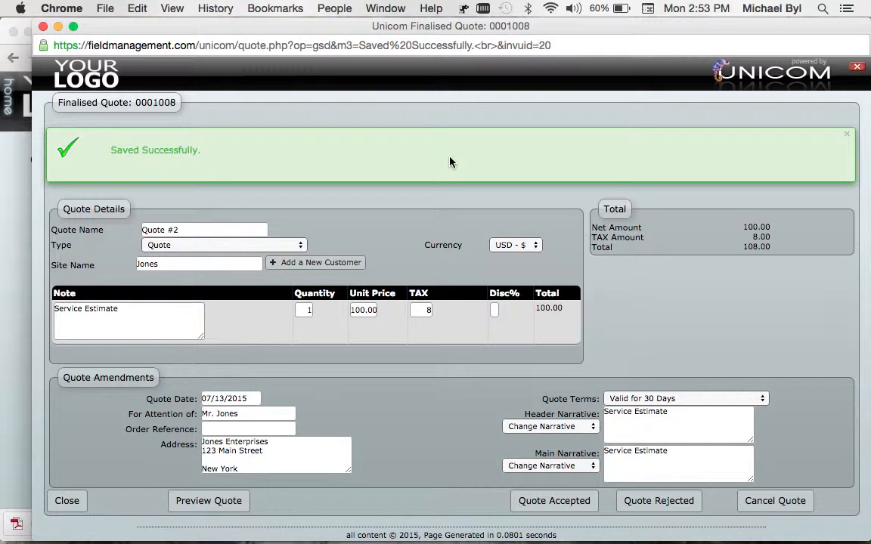
Step: Mark the quote as accepted and assign it to the customer's open job with the 07/16/2015 2:30 pm appointment
left_click(566, 502)
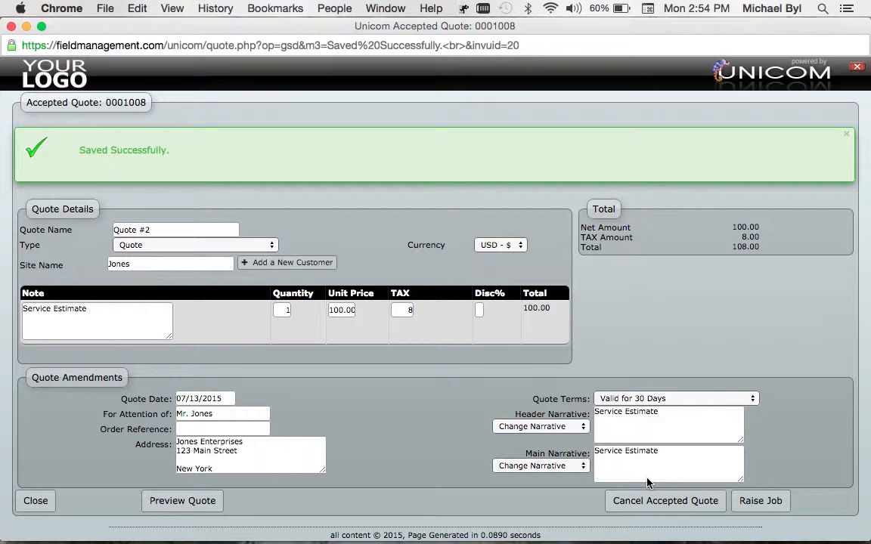
left_click(764, 502)
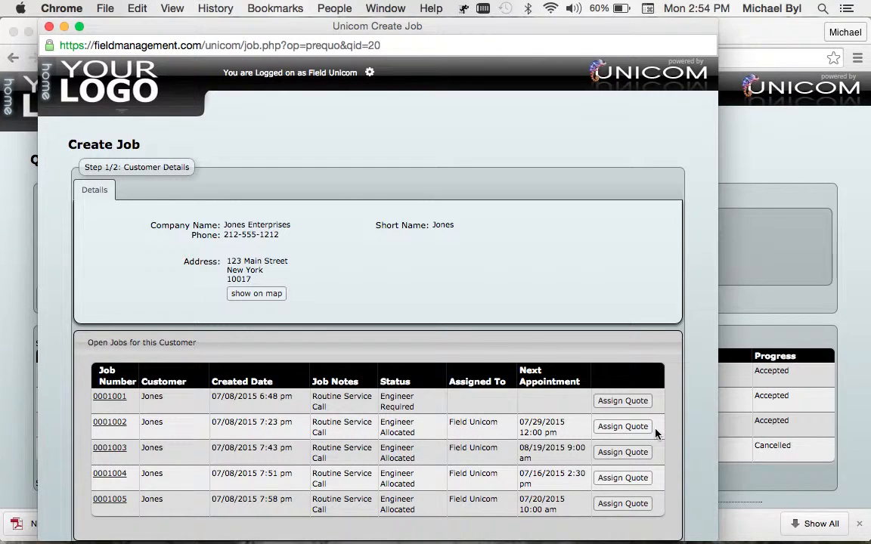
scroll(656, 433, "down", 3)
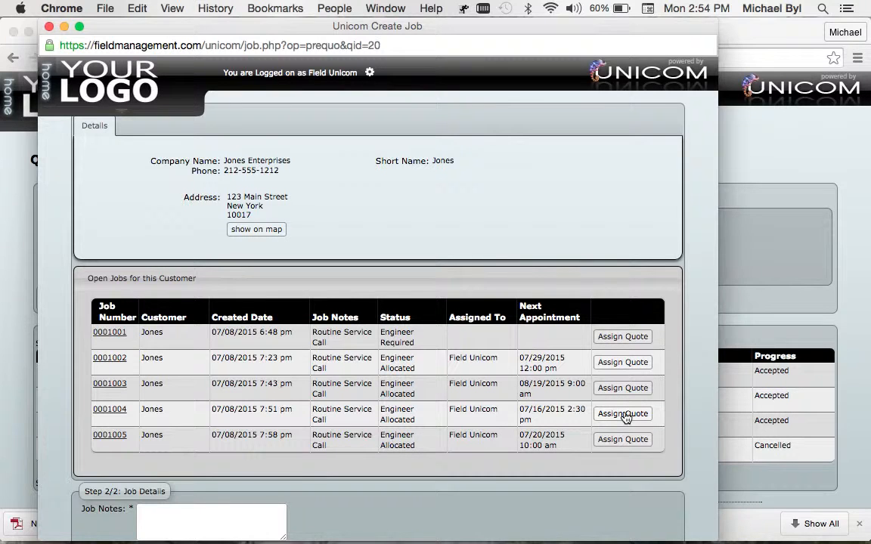
left_click(623, 415)
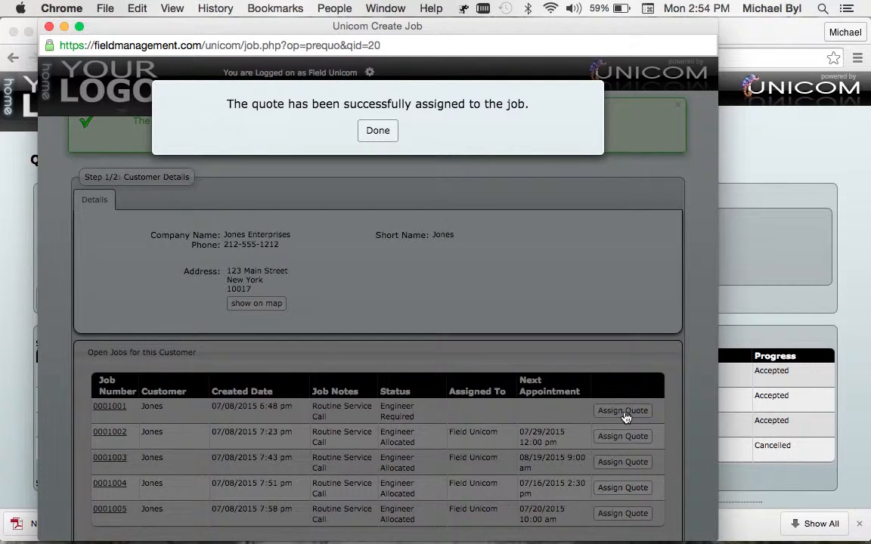
left_click(378, 133)
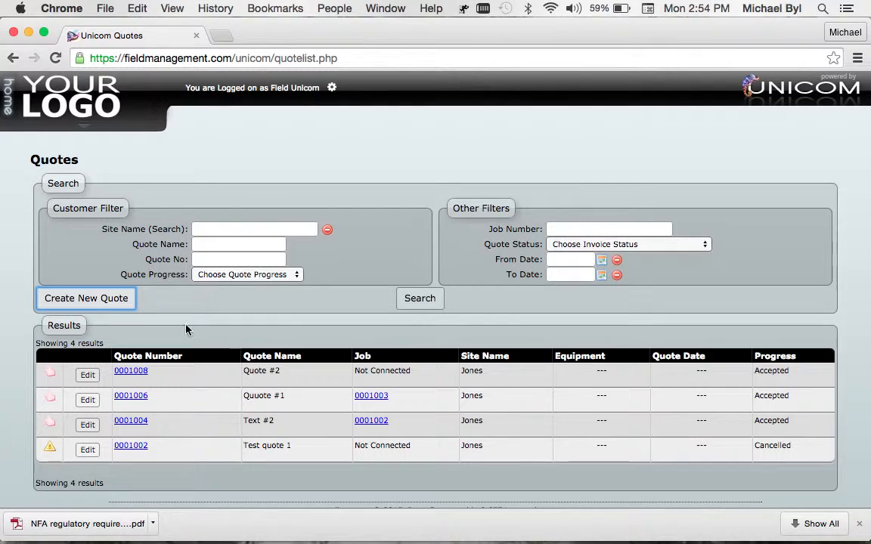
Step: Open the accepted Quote #2 from the quote list and review its linked job details
left_click(131, 372)
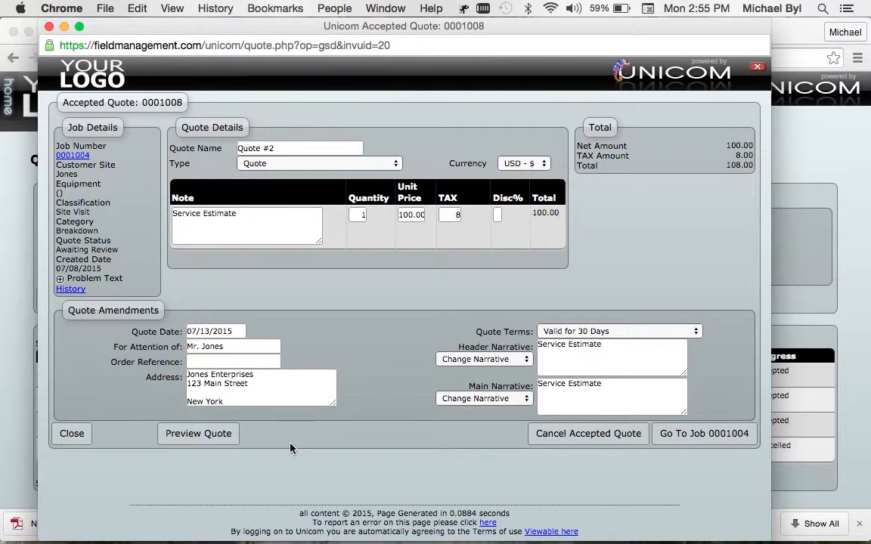
scroll(290, 448, "down", 1)
scroll(290, 448, "up", 1)
mouse_move(490, 543)
left_click(473, 530)
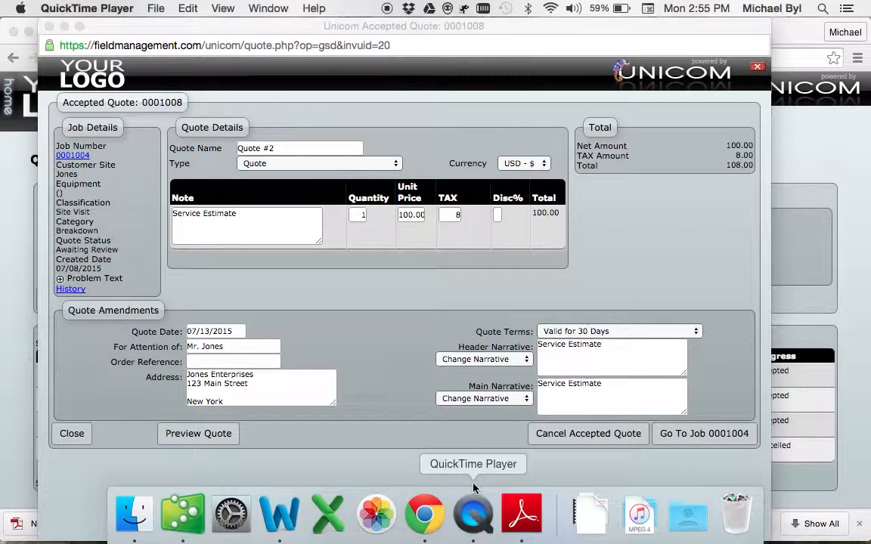